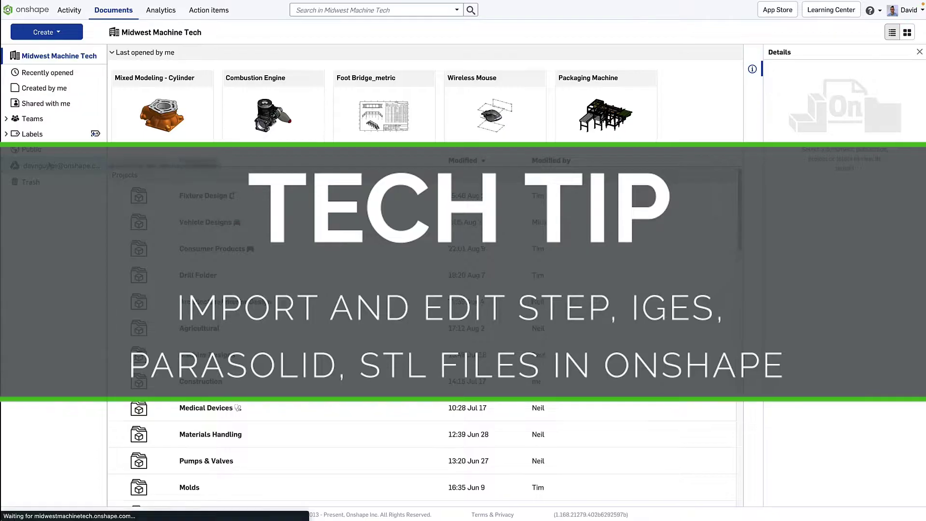
- Browse Google Drive to OS Import documents > Direct Editing and bring up triangle_bracket.step's actions
left_click(58, 165)
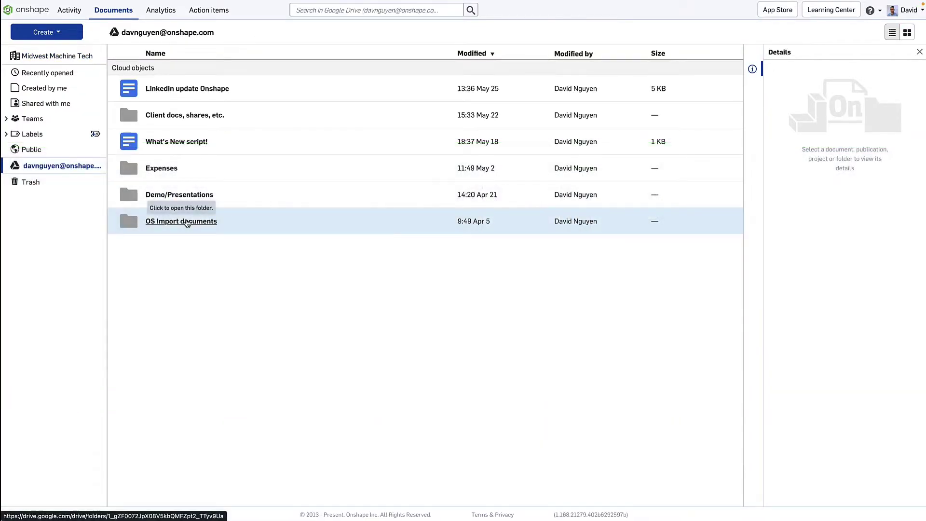
left_click(186, 221)
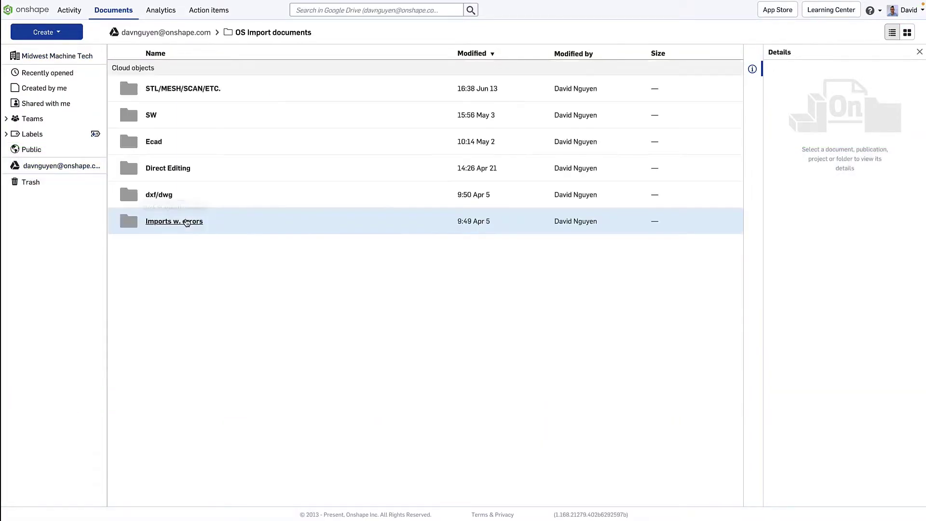
left_click(178, 173)
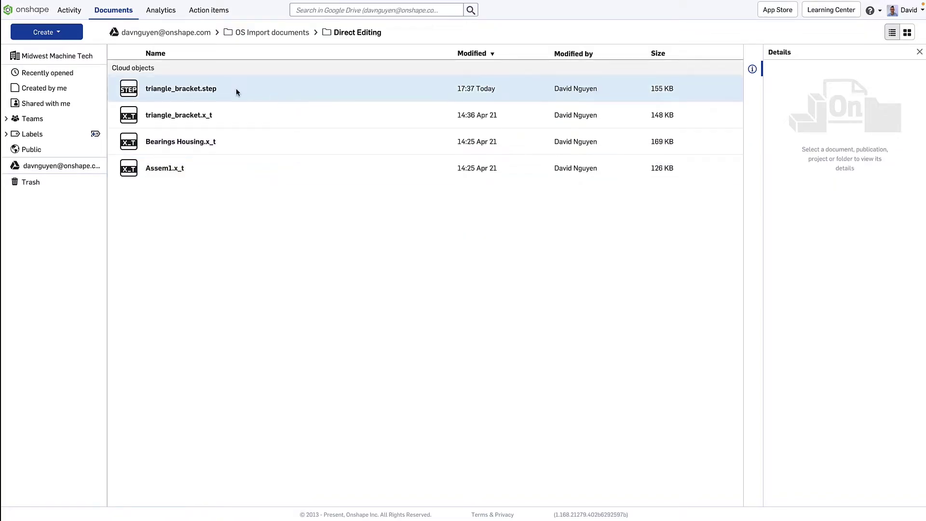
right_click(253, 95)
- Import triangle_bracket.step as a single document and open the translated document
left_click(329, 120)
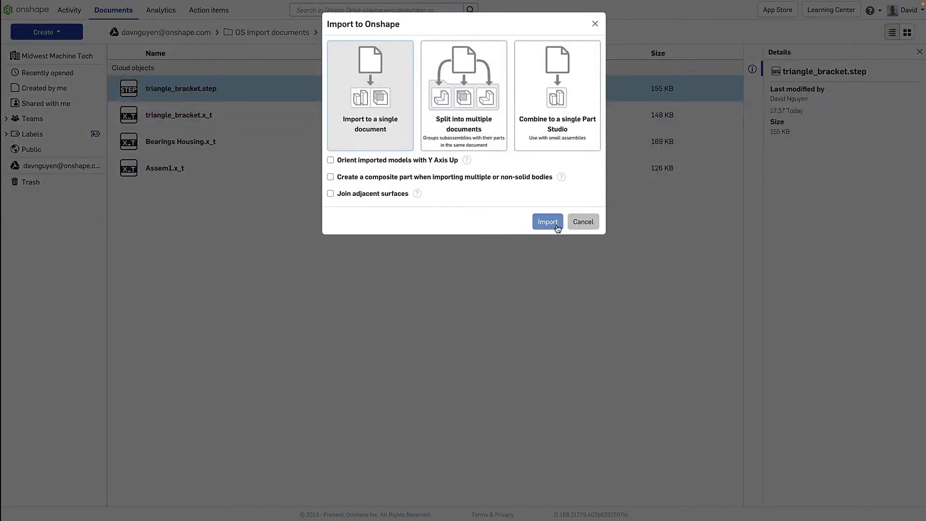
left_click(548, 223)
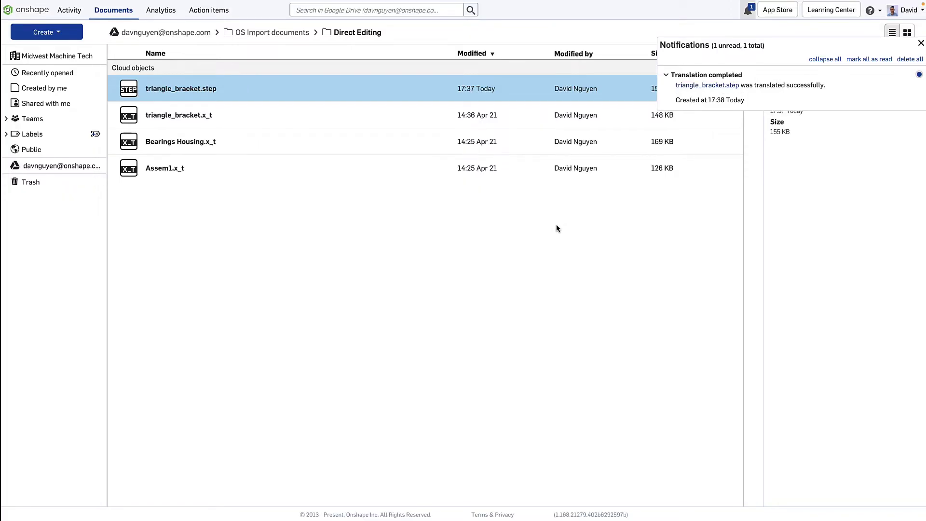
left_click(699, 88)
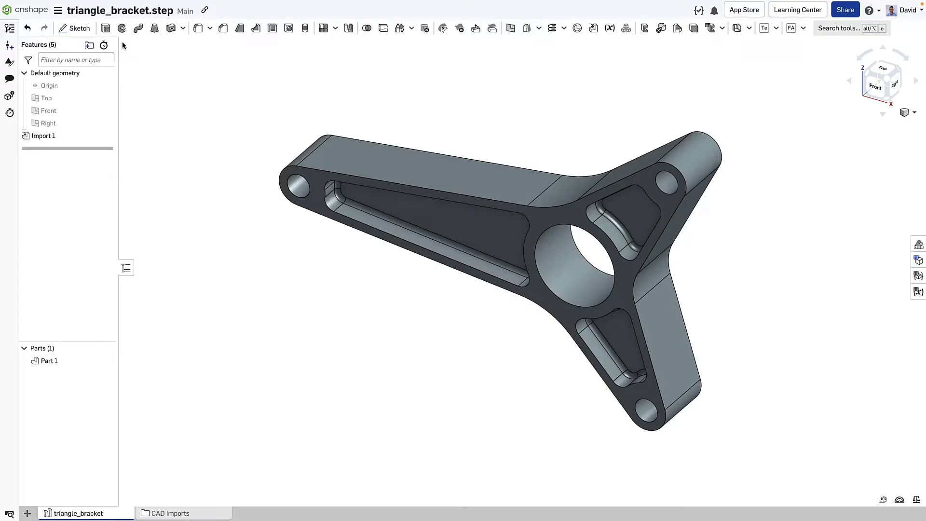
- Check the CAD Imports folder breadcrumb, return to the document, and start Modify fillet
left_click(182, 513)
mouse_move(166, 514)
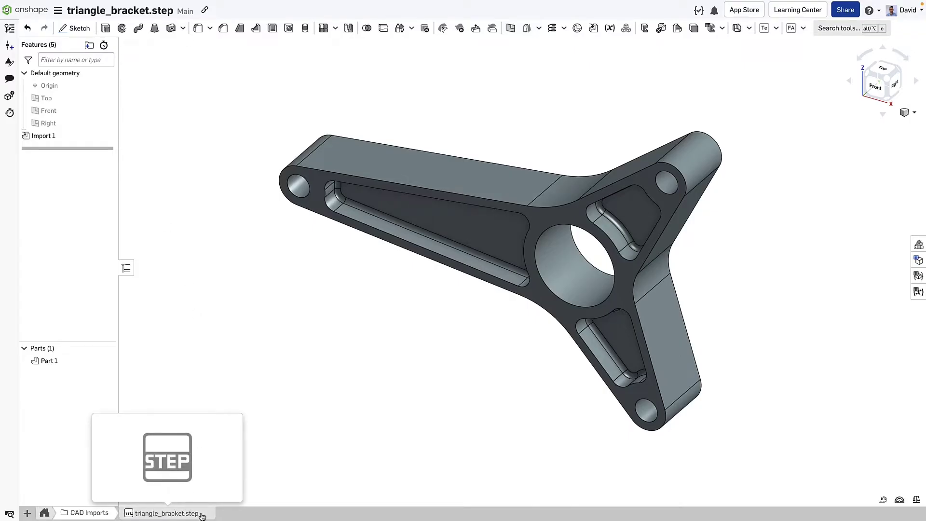
left_click(44, 514)
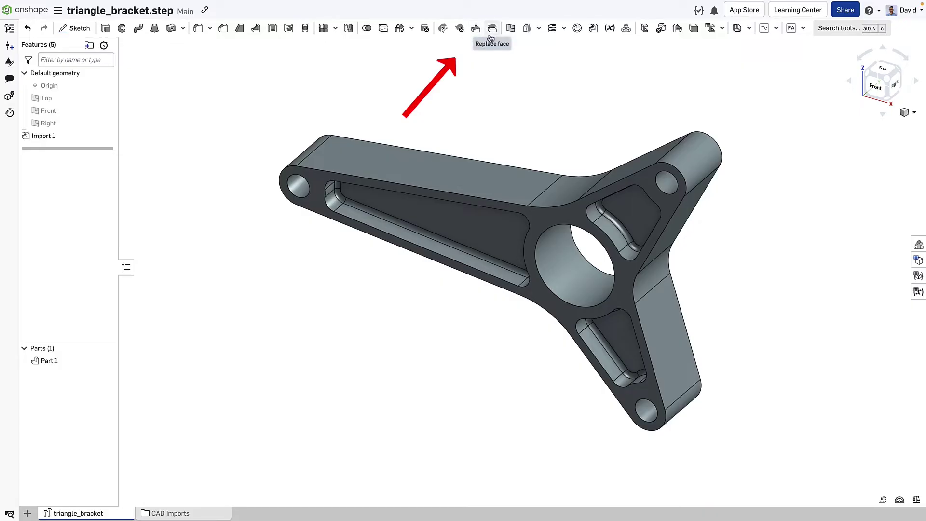
left_click(444, 28)
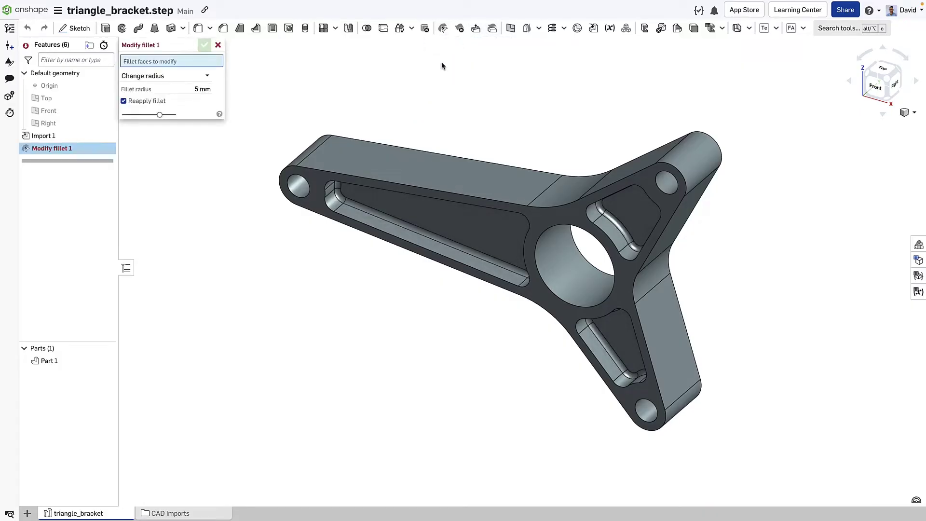
- Select every fillet face on the bracket and resize them to a 2 mm radius
right_click(398, 220)
left_click(534, 336)
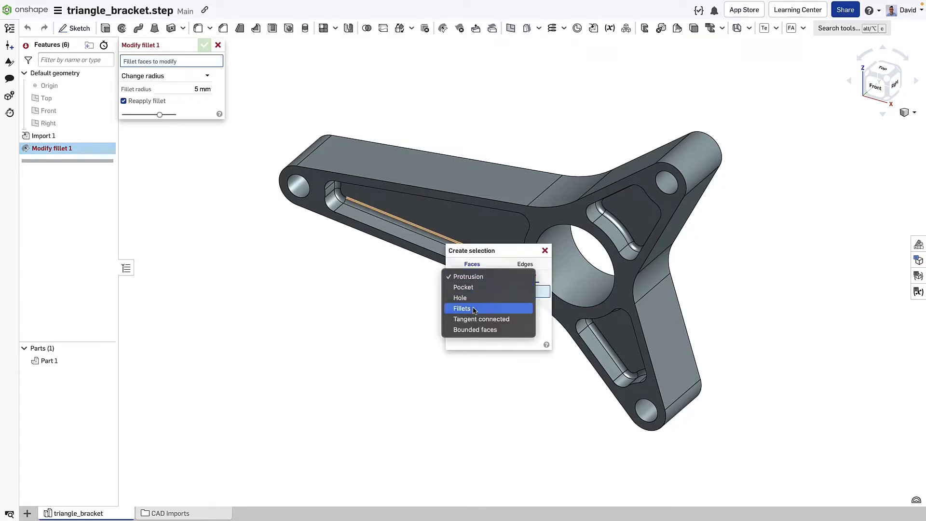
left_click(478, 280)
left_click(500, 364)
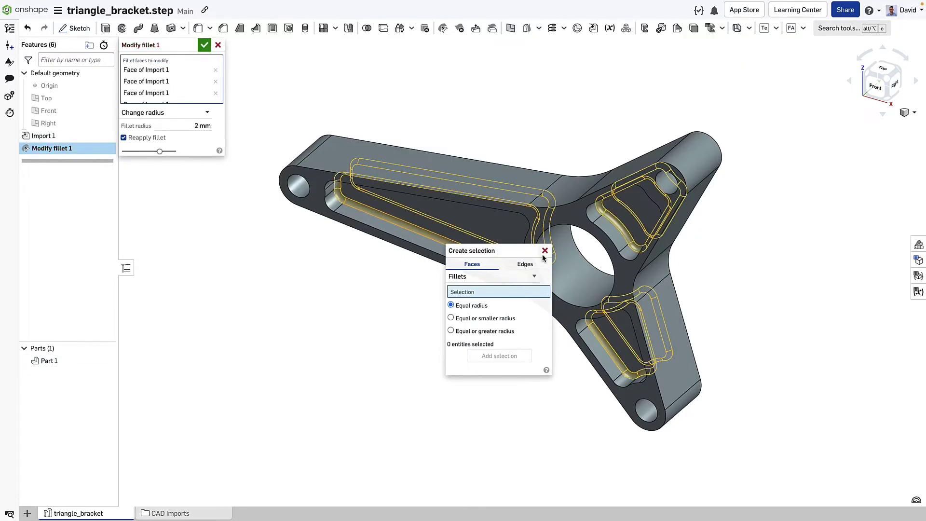
left_click(544, 251)
left_click(204, 45)
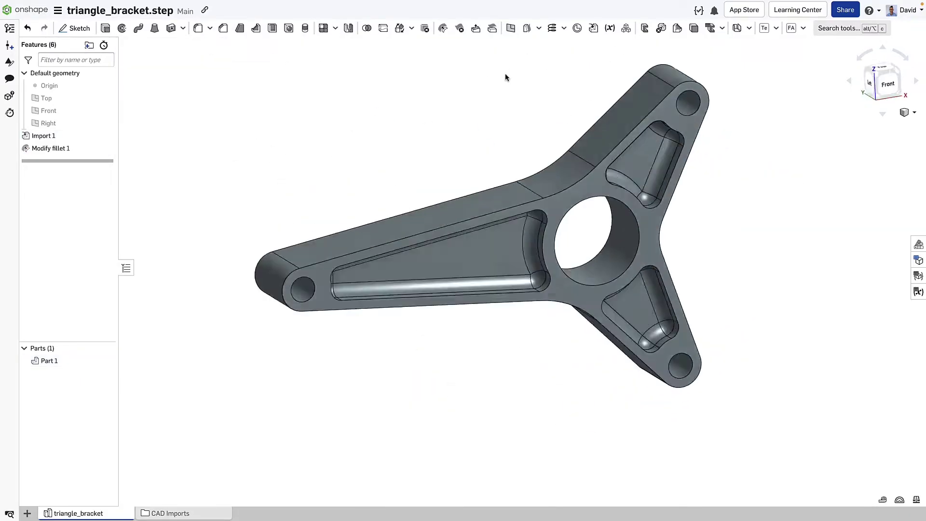
middle_click_drag(331, 67, 499, 41)
- Reopen Modify fillet 1, switch it to removing the fillets, and return to isometric view
double_click(69, 149)
left_click(156, 116)
left_click(156, 140)
left_click(205, 45)
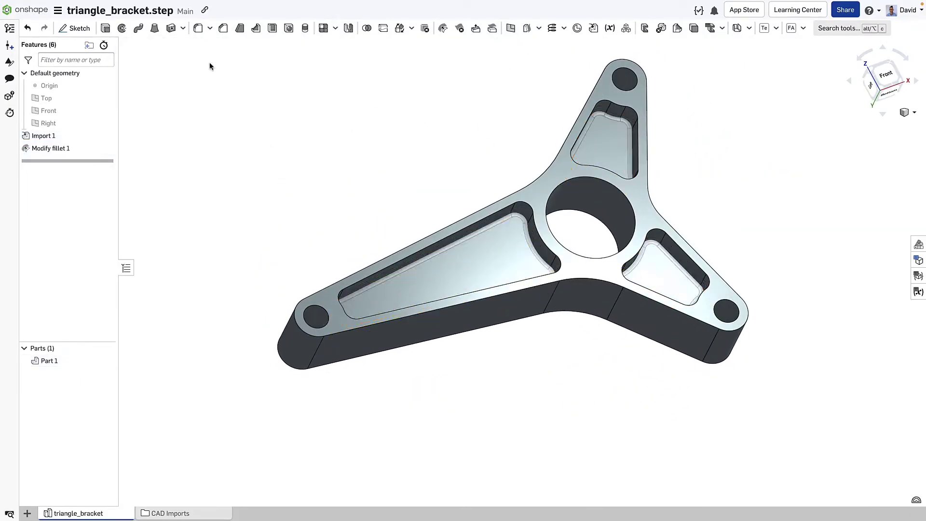
key("shift+7")
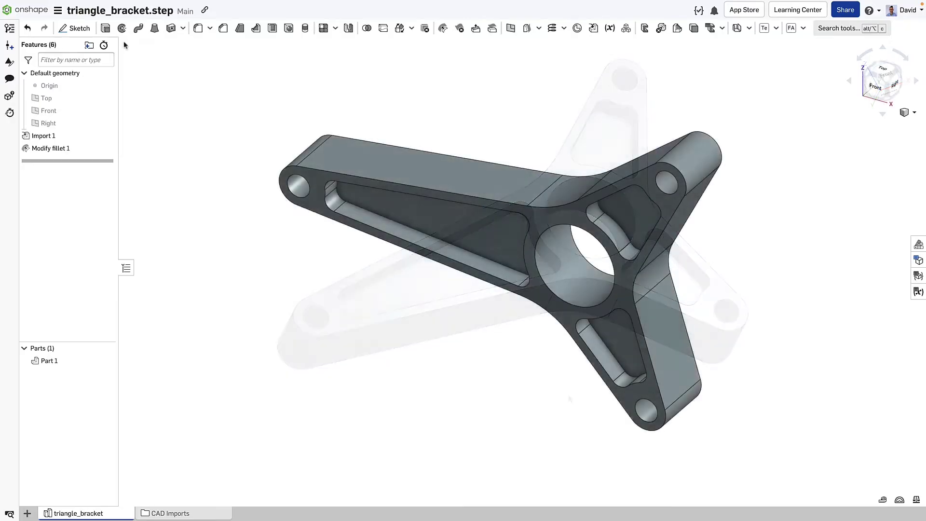
- Delete the left, centre, right and bottom hole faces
left_click(460, 29)
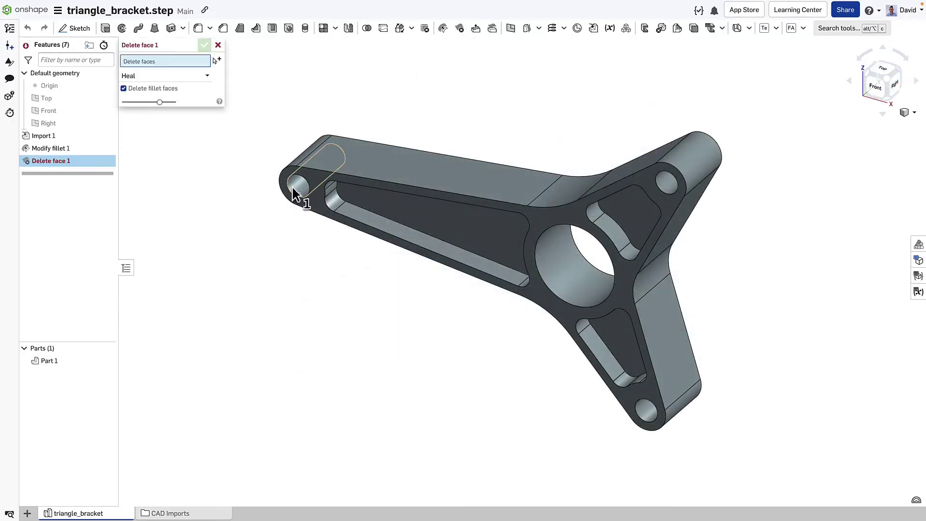
left_click(298, 186)
left_click(586, 268)
left_click(666, 182)
left_click(646, 410)
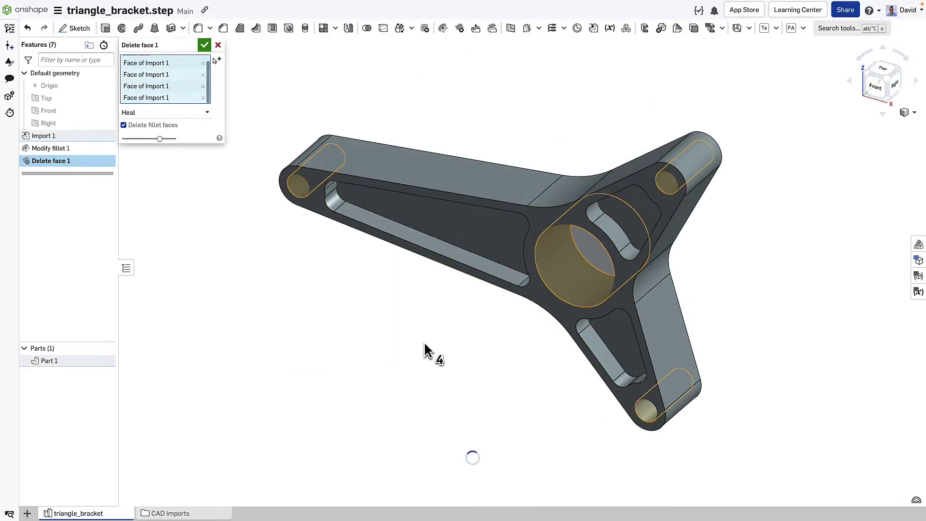
left_click(205, 45)
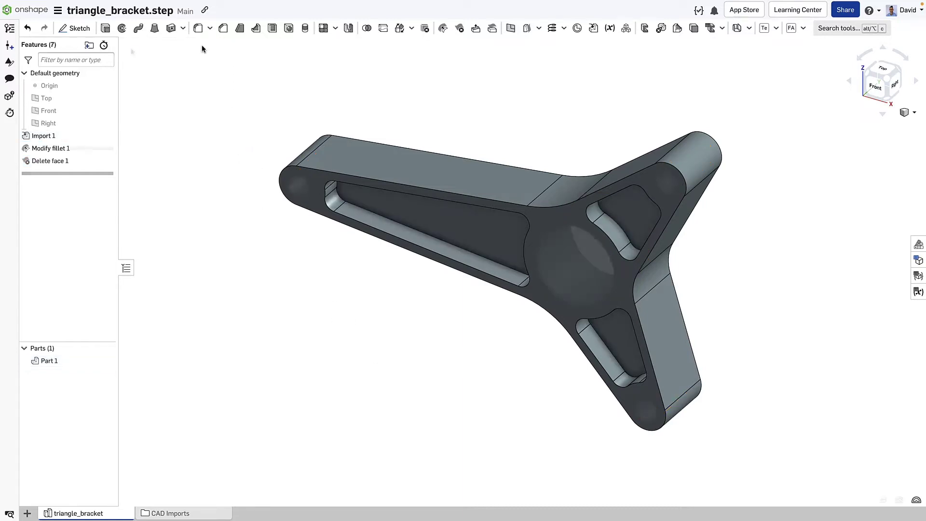
- Delete the long, upper-right and lower pocket floors to make through-openings
left_click(460, 29)
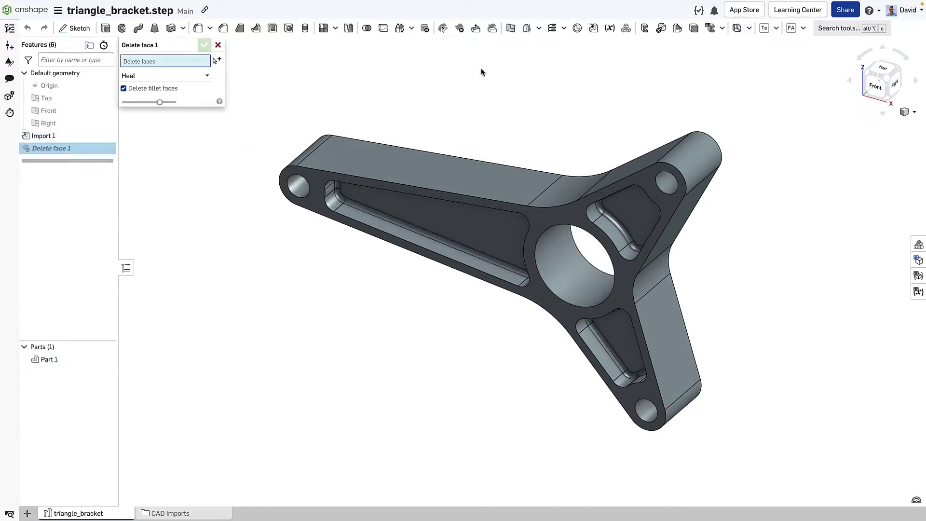
right_click_drag(466, 45, 504, 76)
left_click(480, 238)
left_click(661, 199)
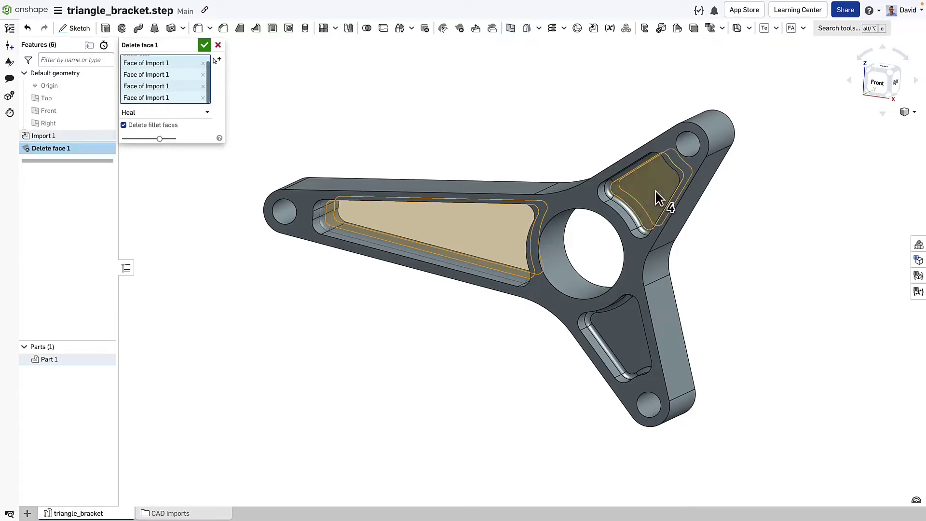
left_click(631, 344)
left_click(204, 45)
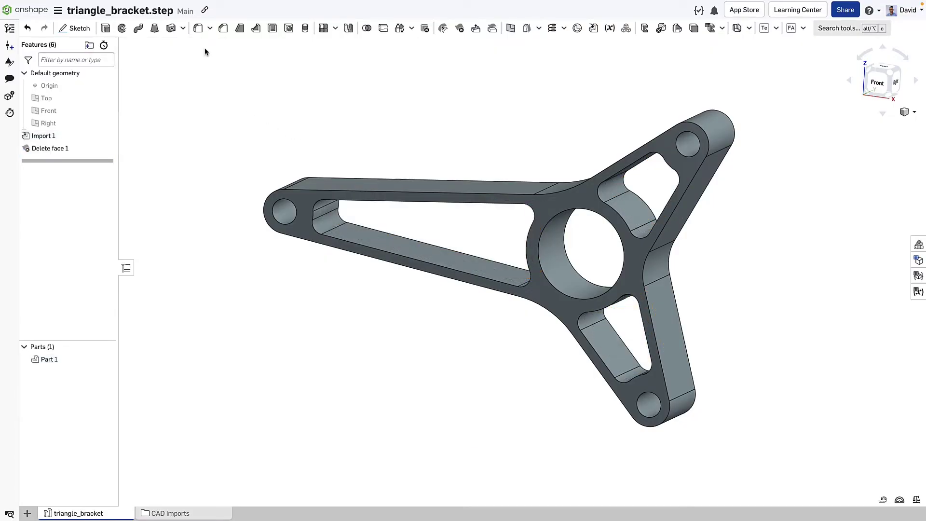
mouse_move(388, 130)
right_mouse_down()
mouse_move(426, 120)
mouse_move(403, 118)
mouse_move(401, 129)
mouse_move(418, 123)
right_mouse_up()
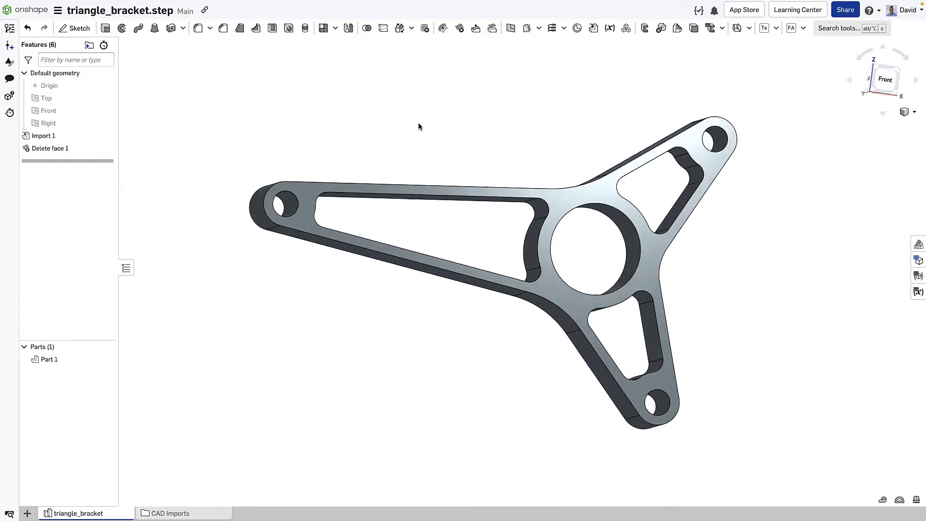
- Offset the left, top-right and bottom corner hole faces by 0.75 mm
left_click(475, 28)
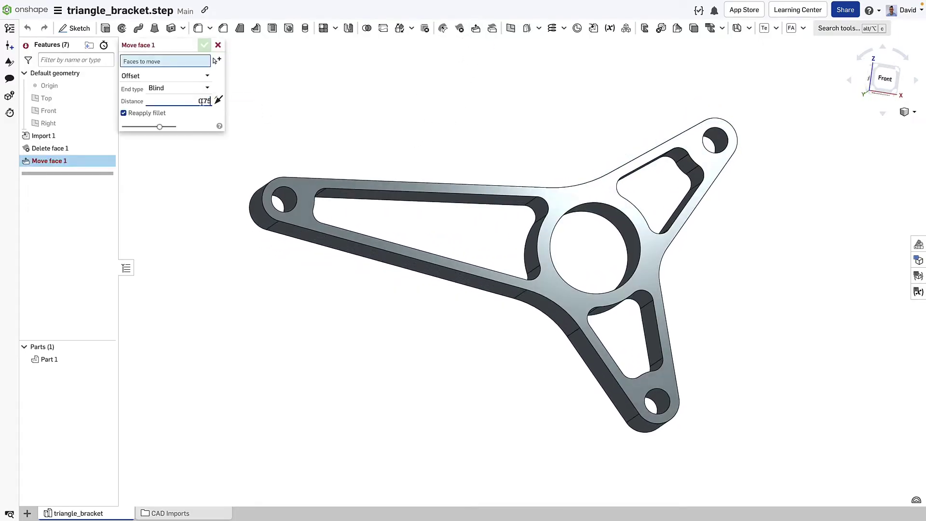
left_click(288, 195)
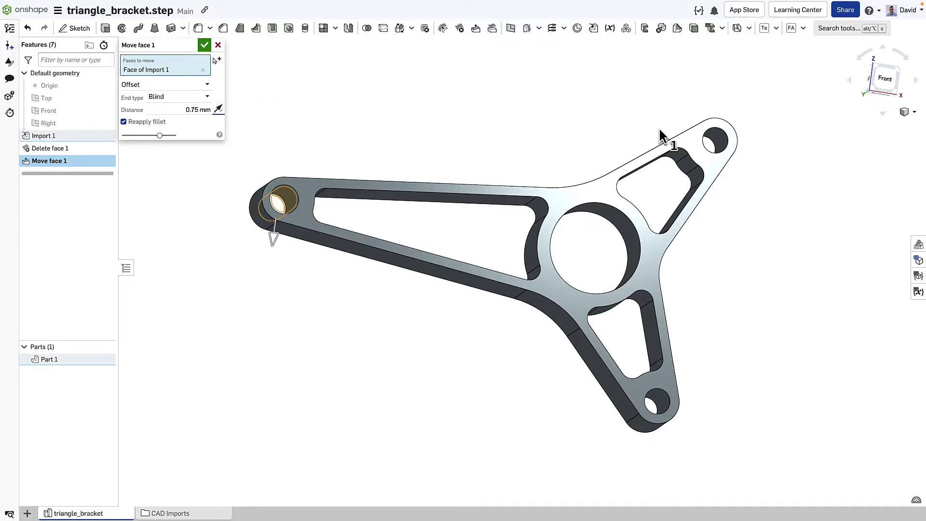
left_click(717, 142)
left_click(657, 403)
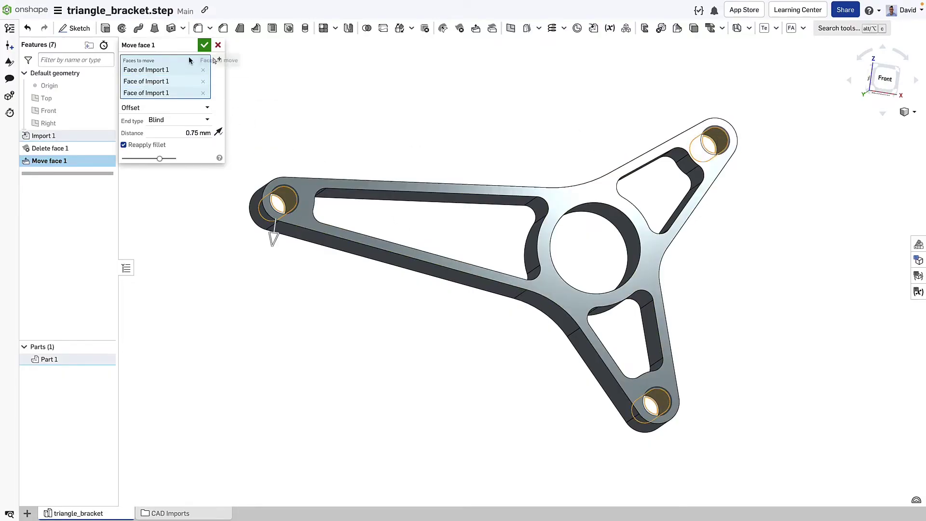
left_click(204, 46)
mouse_move(415, 114)
right_mouse_down()
mouse_move(437, 76)
mouse_move(432, 97)
right_mouse_up()
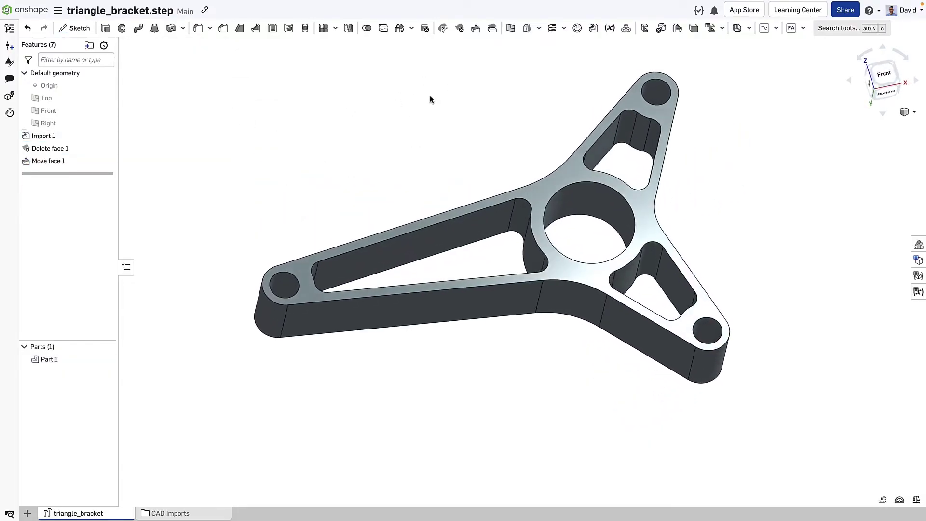
- Replace the long opening's end face with Plane 1 as the replacement surface
left_click(493, 27)
mouse_move(499, 77)
right_mouse_down()
mouse_move(518, 102)
mouse_move(534, 210)
right_mouse_up()
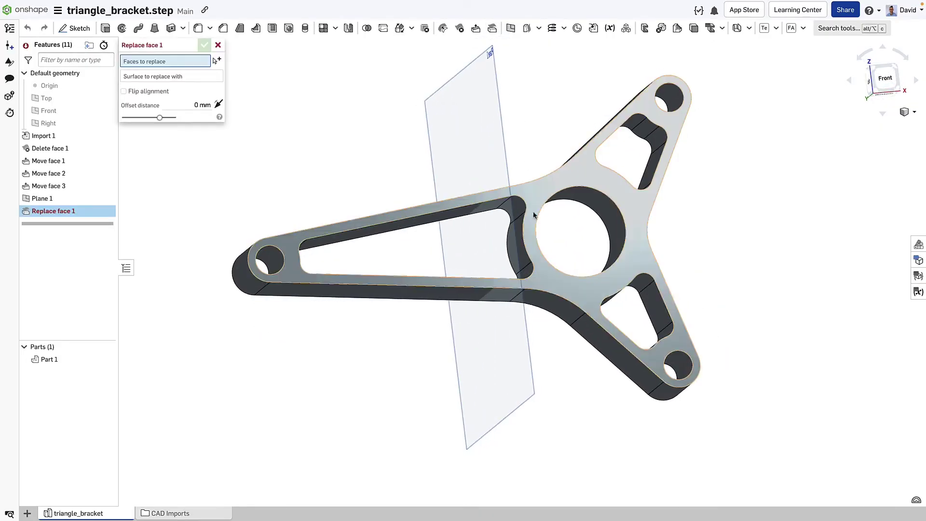
left_click(519, 241)
left_click(168, 85)
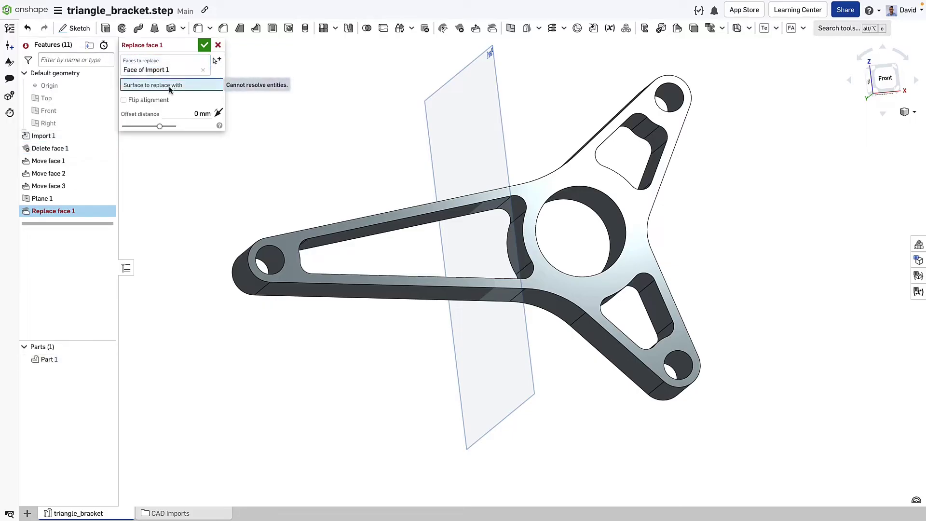
left_click(469, 119)
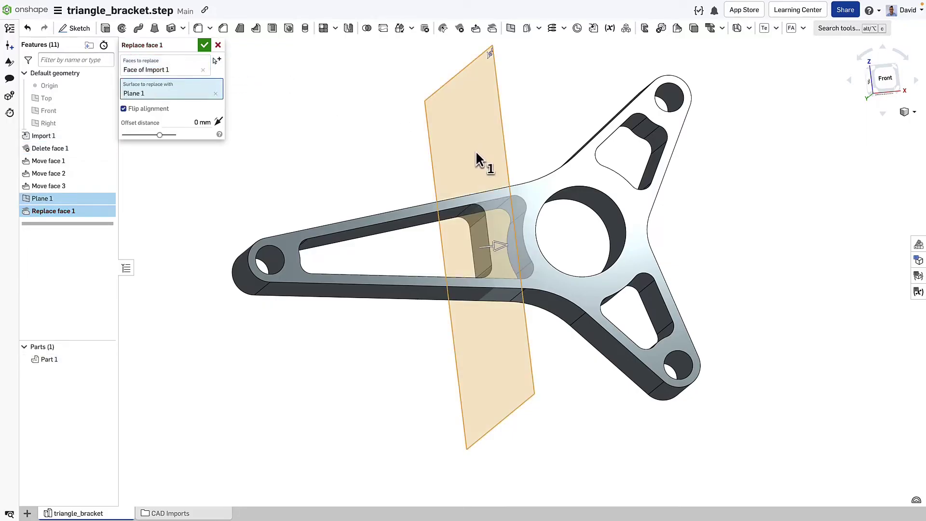
key("Right")
key("Right")
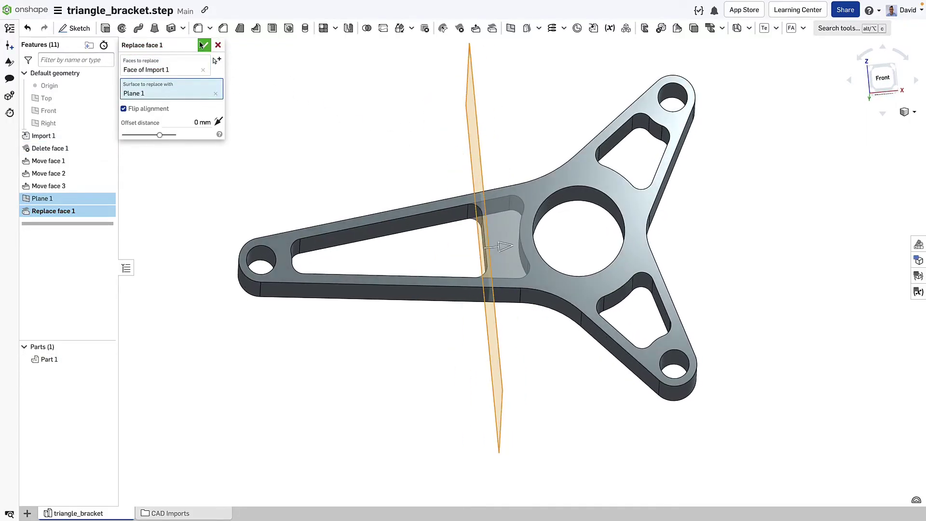
left_click(203, 45)
key("Up")
key("Up")
key("Up")
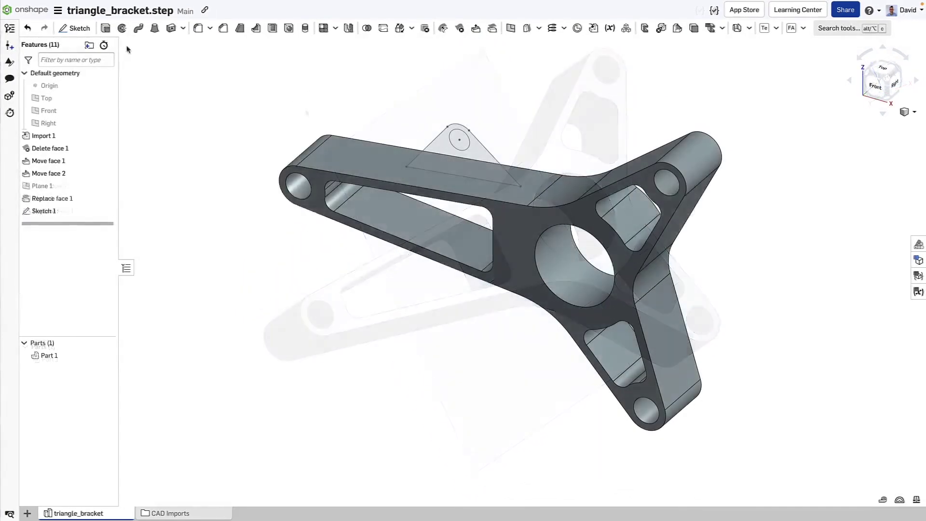
- Extrude the triangular rib sketch symmetrically by 10 mm
left_click(476, 159)
key("shift+e")
left_click(200, 123)
left_click(121, 162)
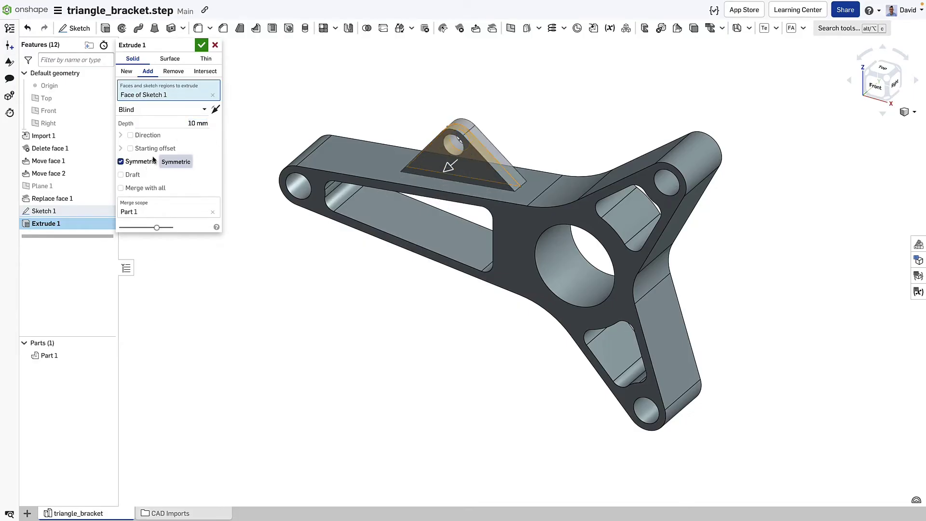
left_click(201, 45)
- Round the rib's two base edges with a 10 mm fillet
left_click(197, 29)
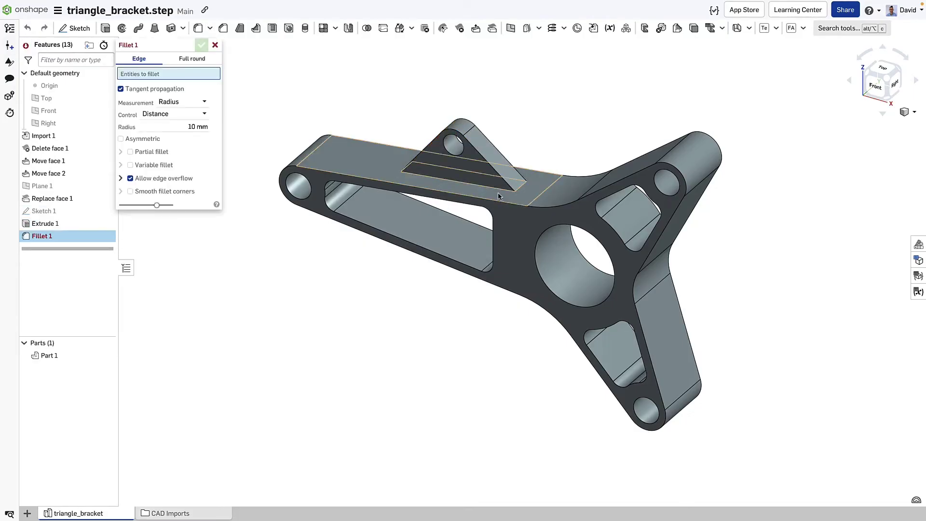
left_click(519, 185)
left_click(393, 163)
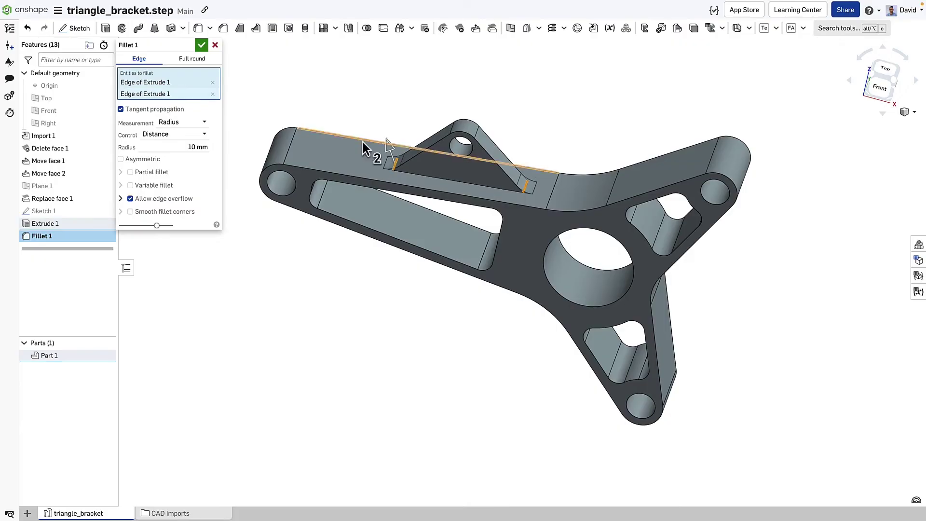
left_click(201, 45)
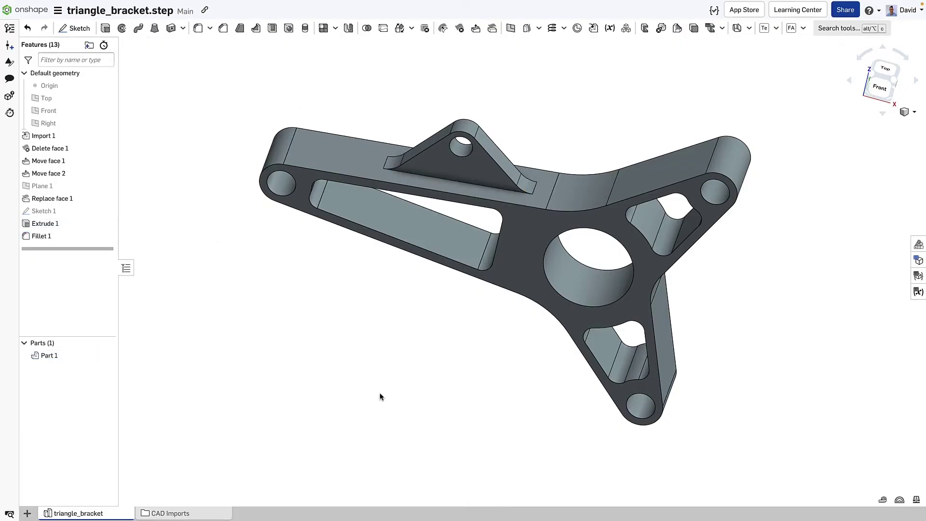
- Import Wall hook.stl from Downloads, open its part studio, and start a plane
left_click(27, 513)
left_click(58, 499)
left_click(305, 256)
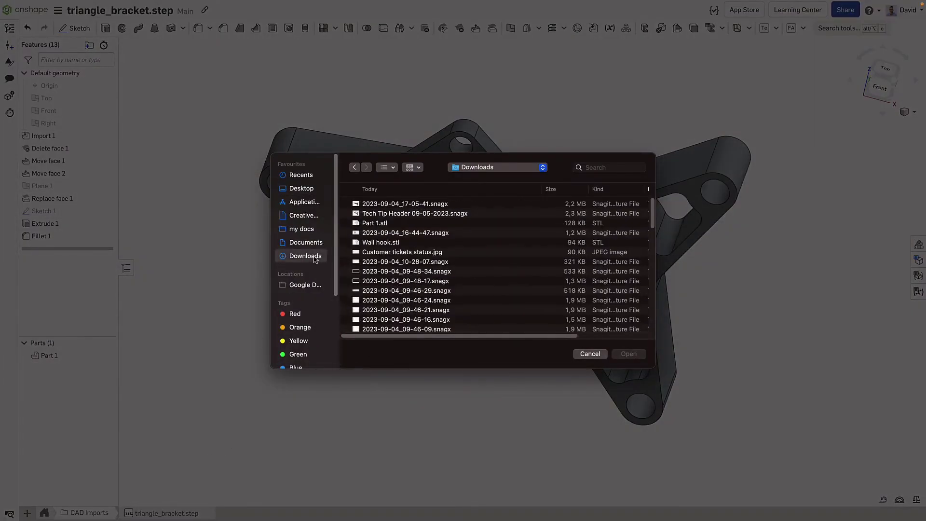
double_click(384, 242)
left_click(499, 155)
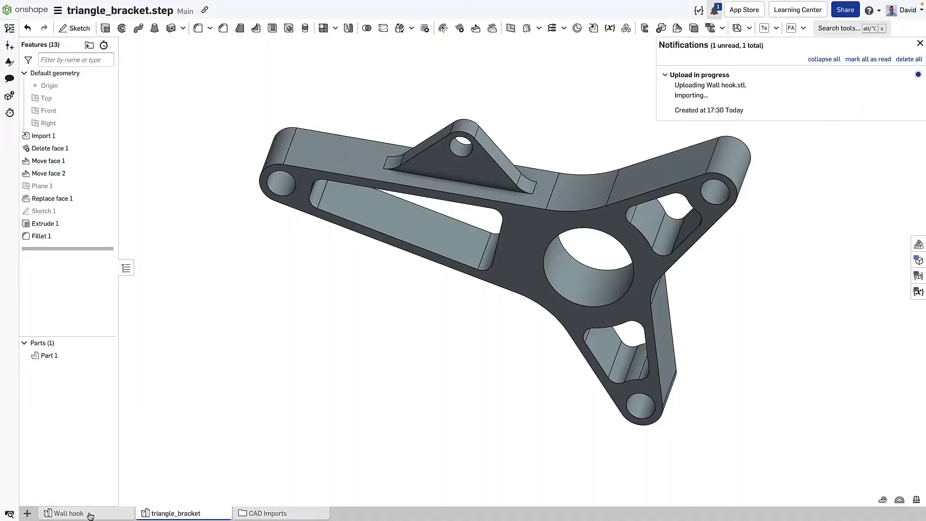
left_click(90, 516)
left_click(510, 28)
left_click(434, 349)
scroll(447, 372, "up", 5)
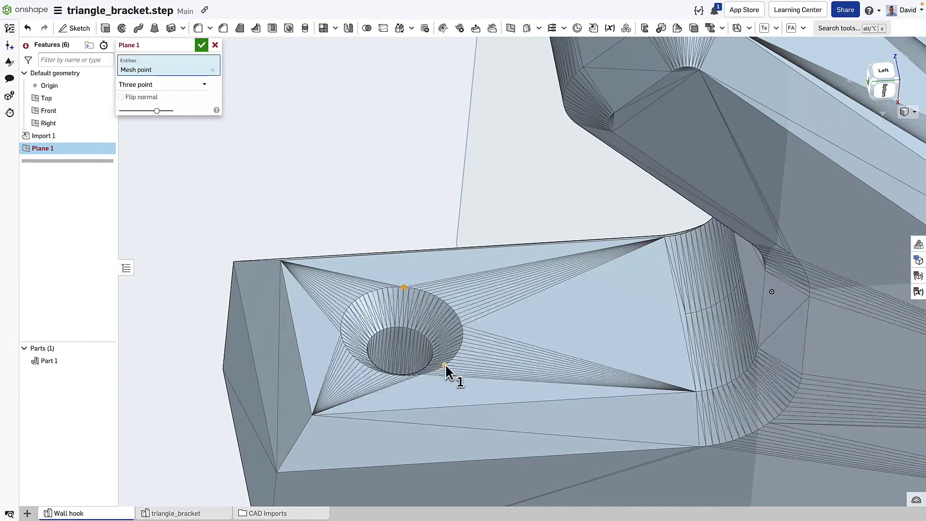
- Complete Plane 1 through three points on the screw hole's rim
left_click(447, 371)
left_click(354, 360)
left_click(201, 45)
- Sketch concentric circles on Plane 1 at the hole, dimensioning the larger one Ø6.5 mm
left_click(65, 146)
key("shift+s")
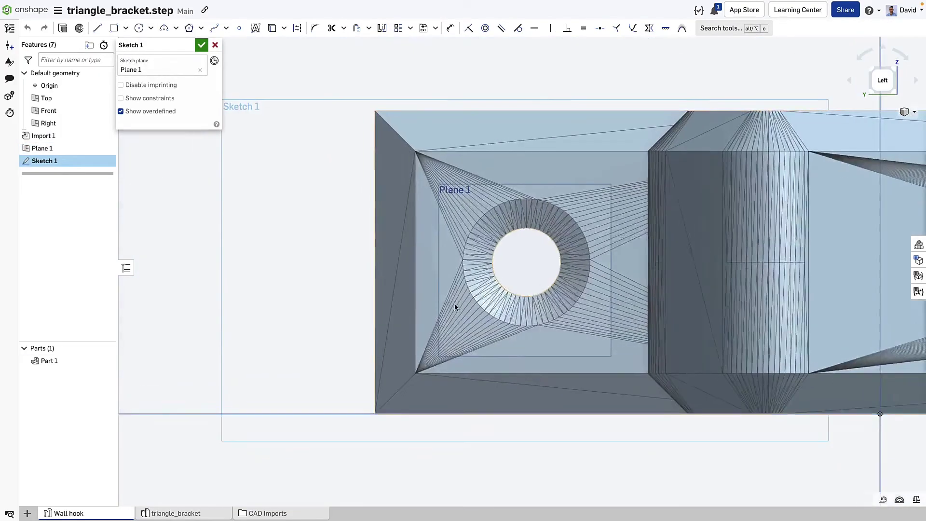
key("c")
left_click(426, 267)
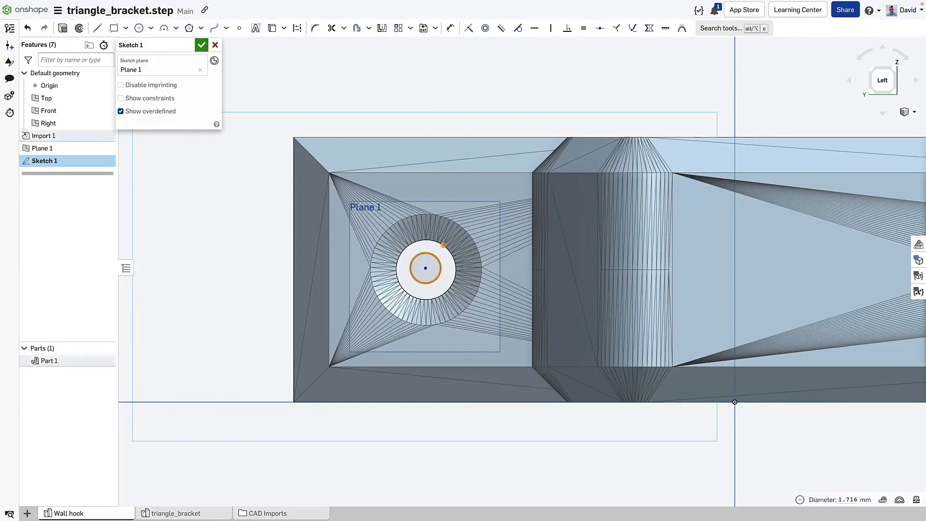
left_click(447, 290)
left_click(402, 288)
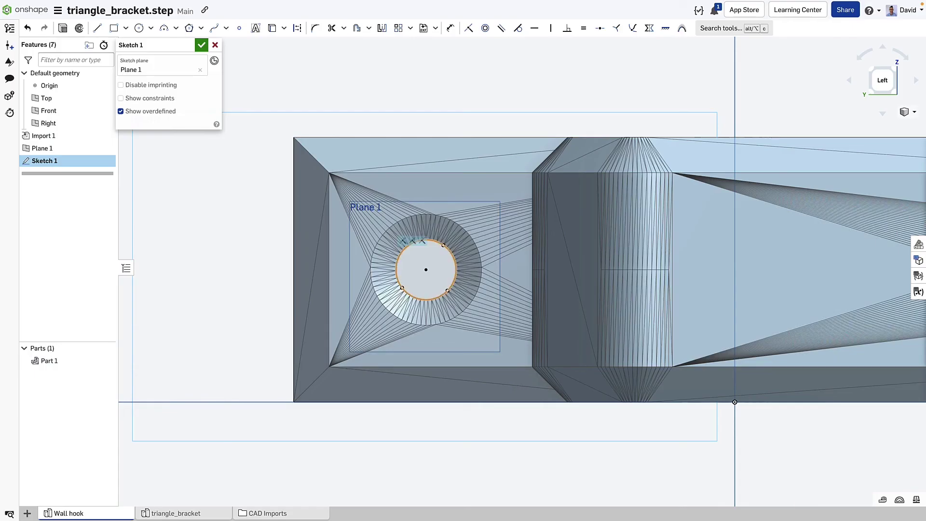
left_click(426, 269)
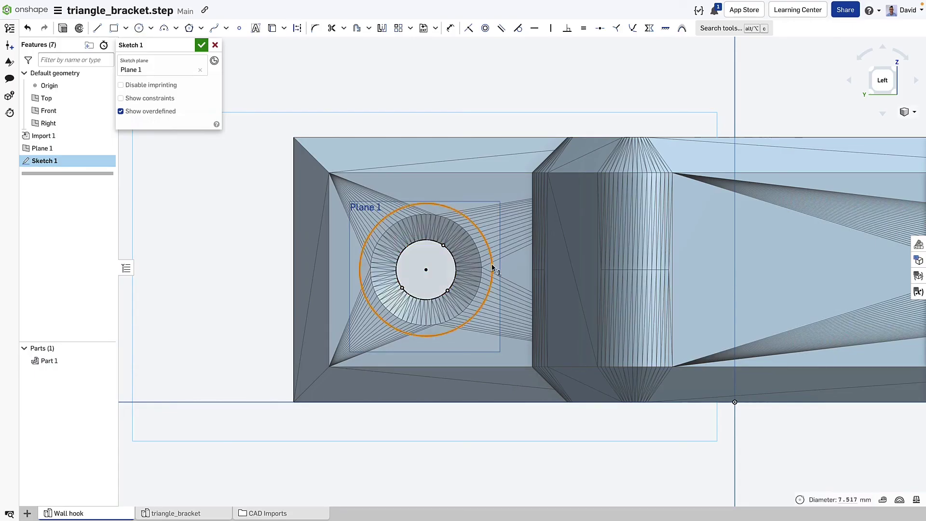
left_click(493, 268)
left_click(250, 261)
type("6.5")
key("Return")
- Extrude the ring profile as a Remove cut for the 5 mm recess
key("shift+e")
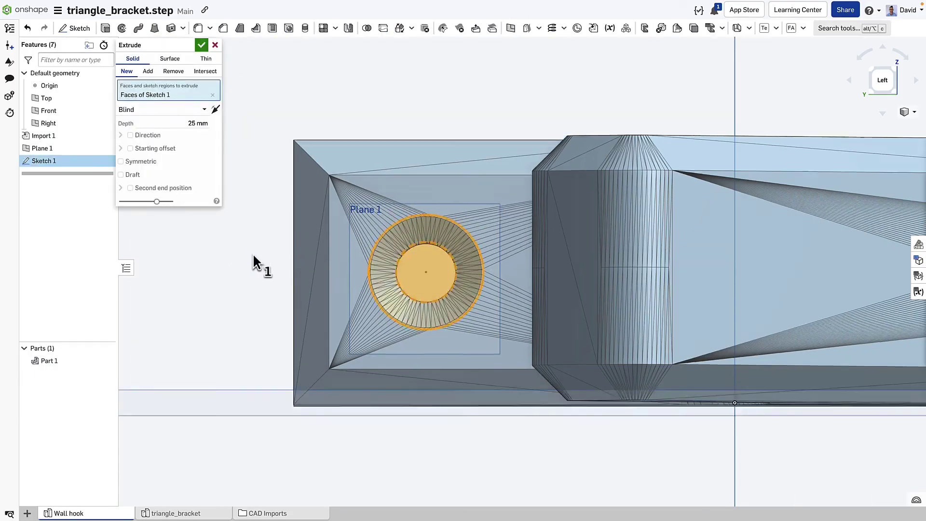
left_click(173, 71)
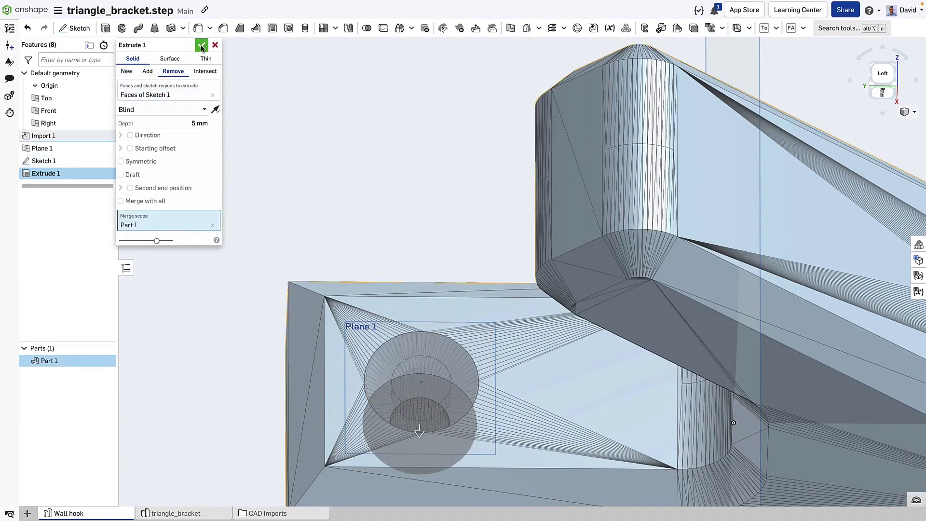